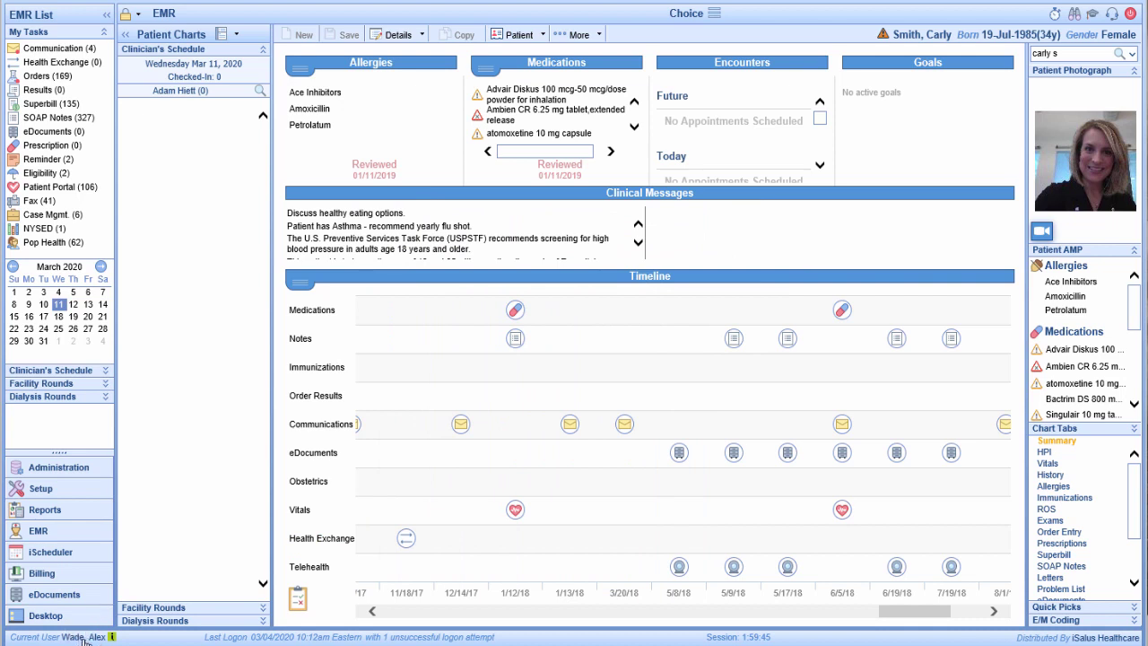
# Open User Setup and scroll the active/inactive Users list up to the current user
pyautogui.click(85, 637)
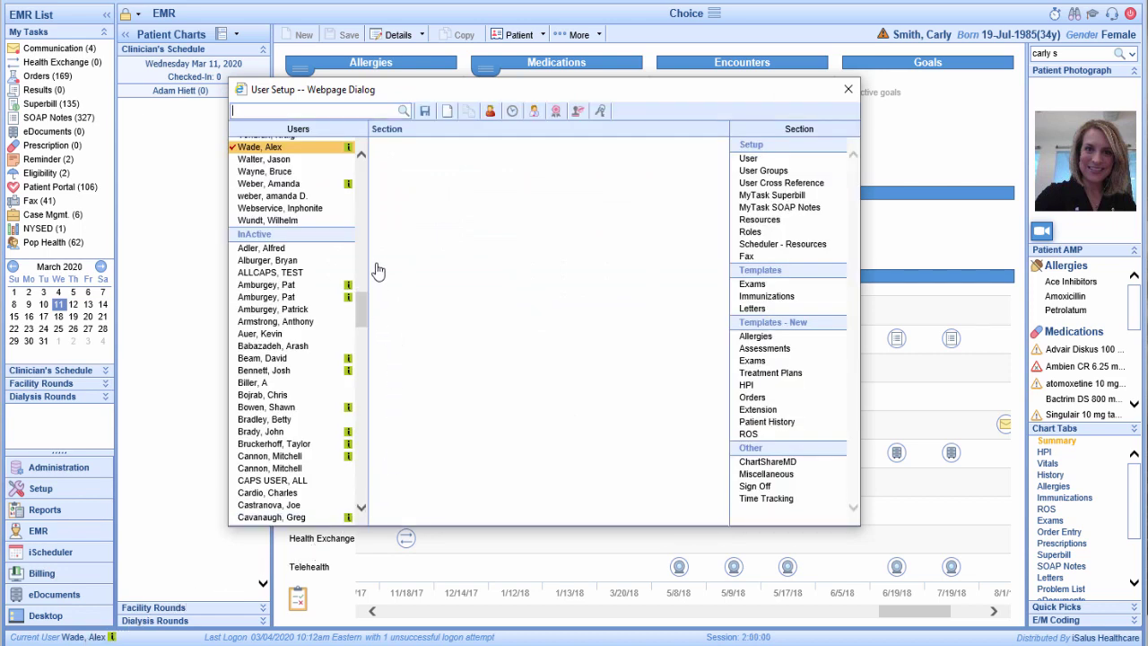
pyautogui.click(350, 208)
pyautogui.scroll(3, 349, 210)
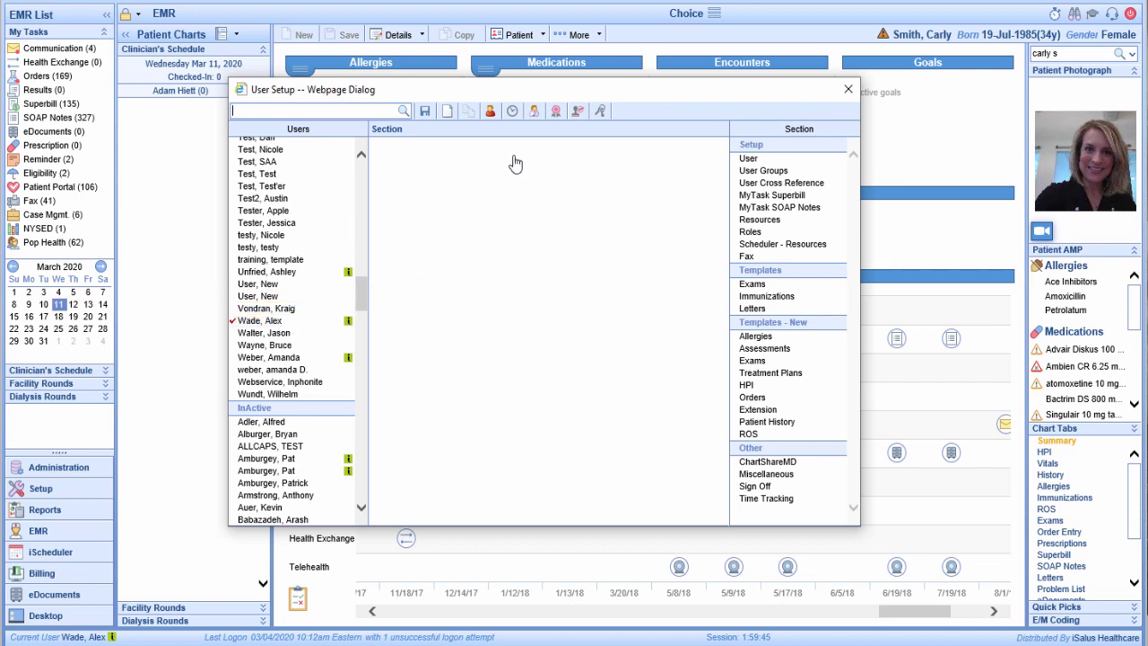
# Link the current user to its matching rendering provider record, save, and close back to the chart
pyautogui.click(534, 111)
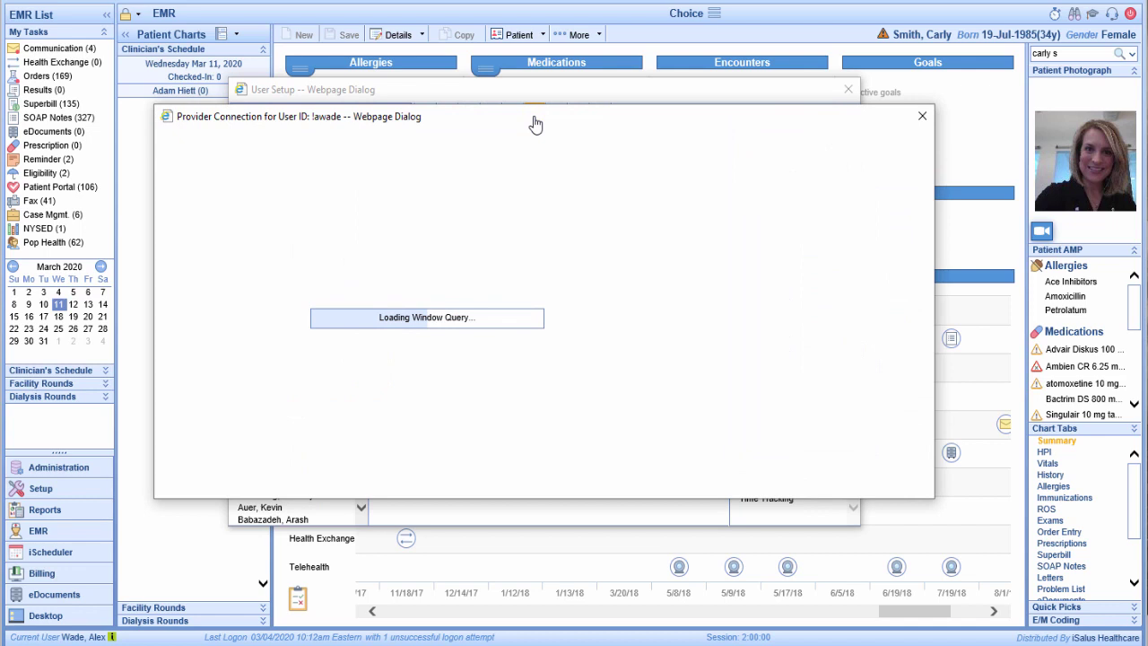
pyautogui.click(514, 189)
pyautogui.write('wade')
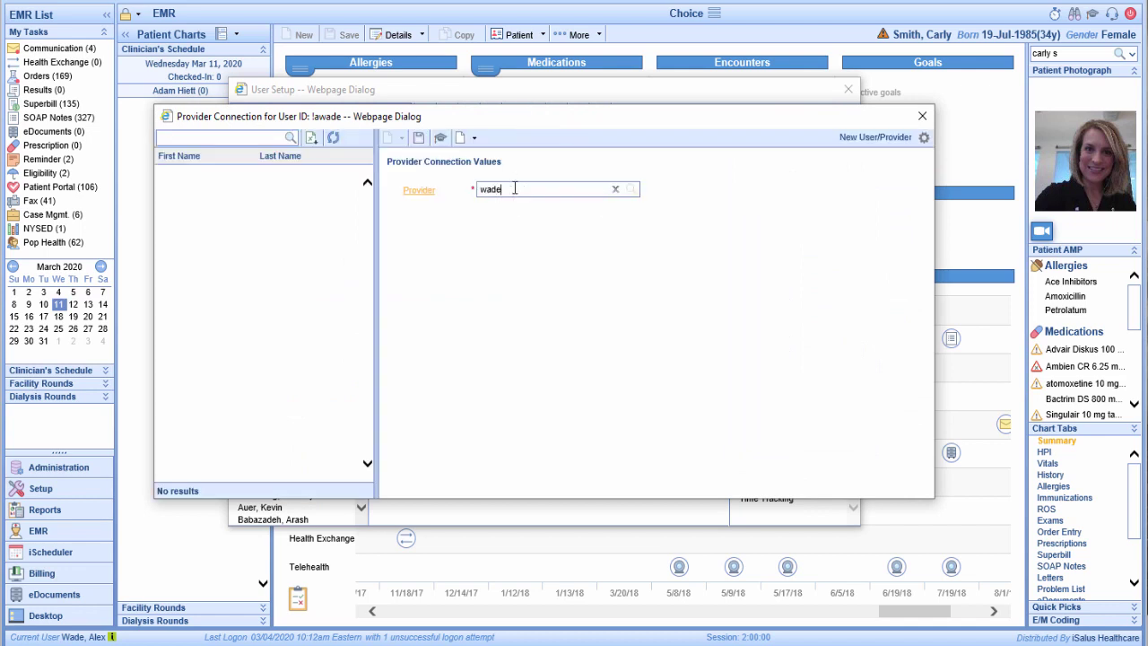
pyautogui.press('Tab')
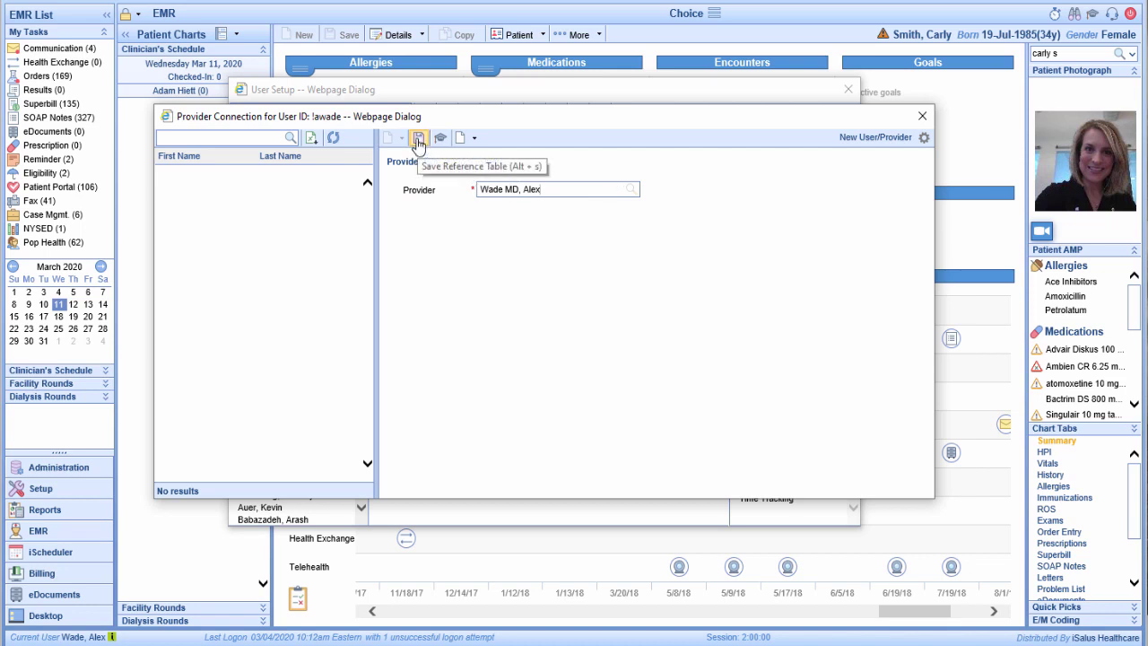
pyautogui.click(419, 139)
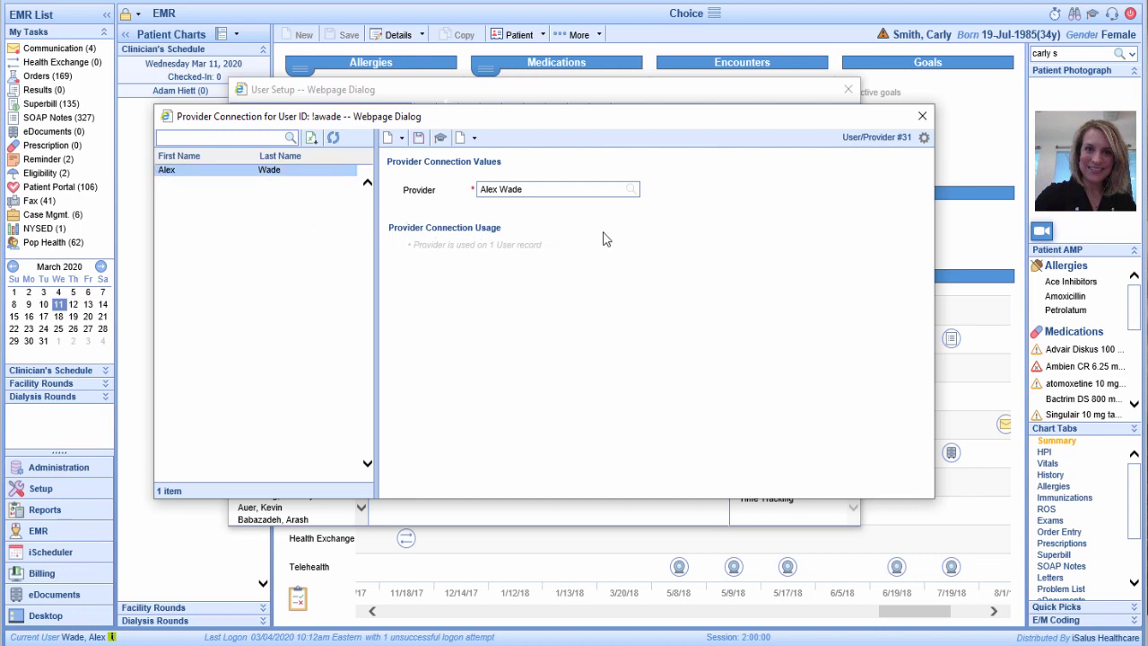
pyautogui.click(923, 118)
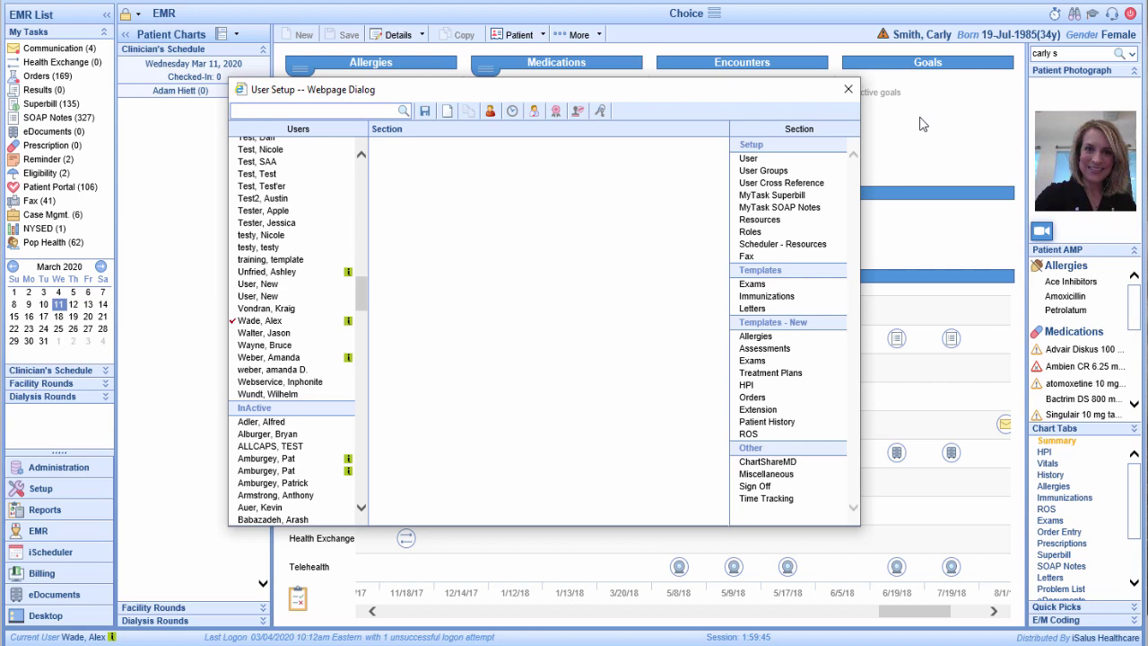
pyautogui.click(848, 90)
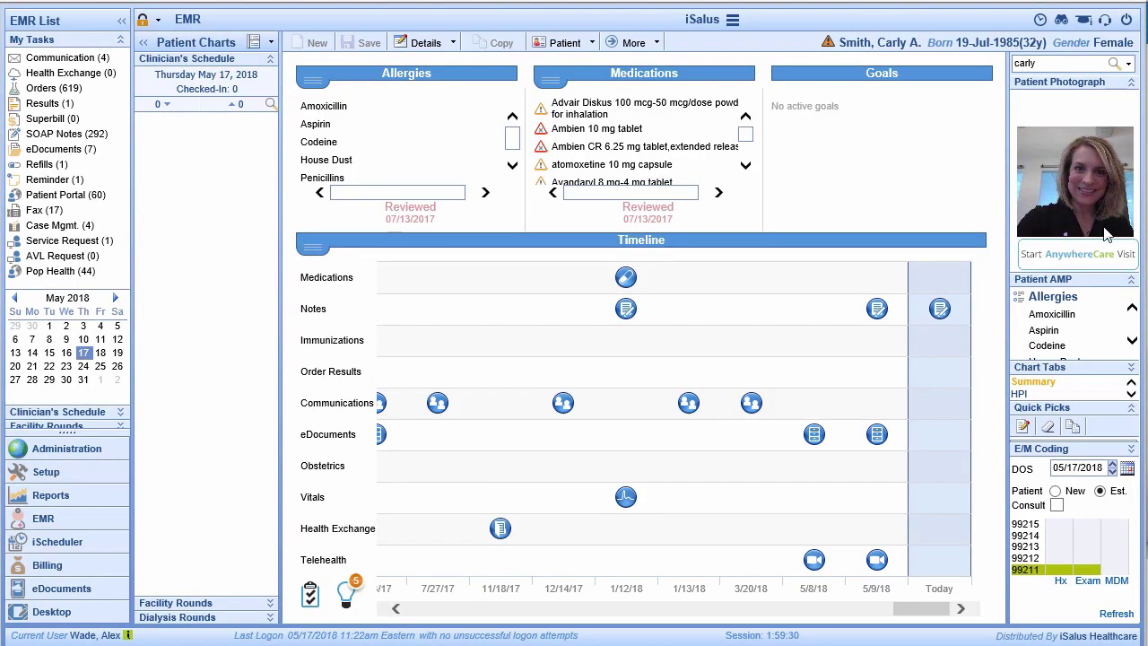
# Start an AnywhereCare telehealth visit for the patient from the chart's photo area
pyautogui.click(1106, 255)
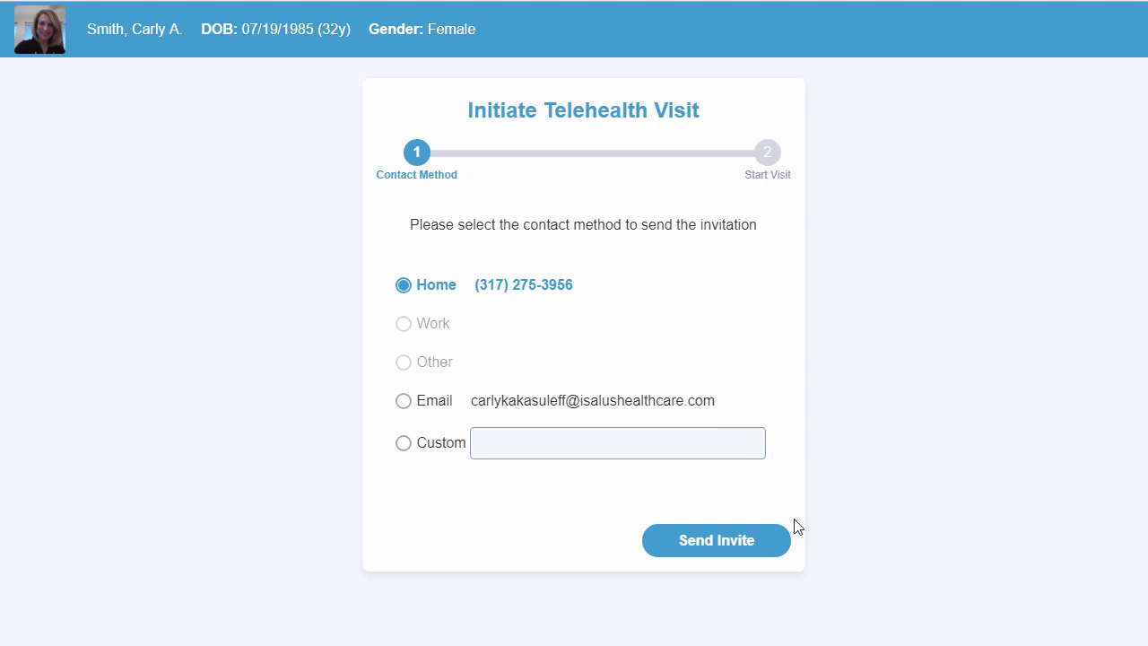
# Send the visit invitation to the patient's Home phone and join the waiting room
pyautogui.click(705, 543)
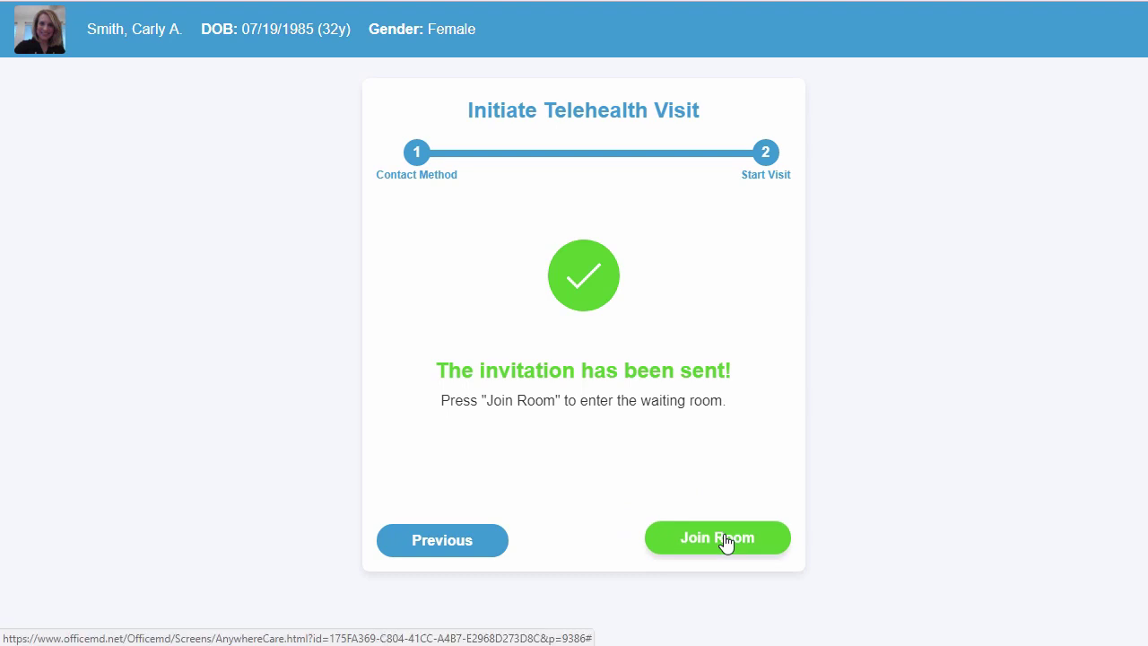
pyautogui.click(725, 541)
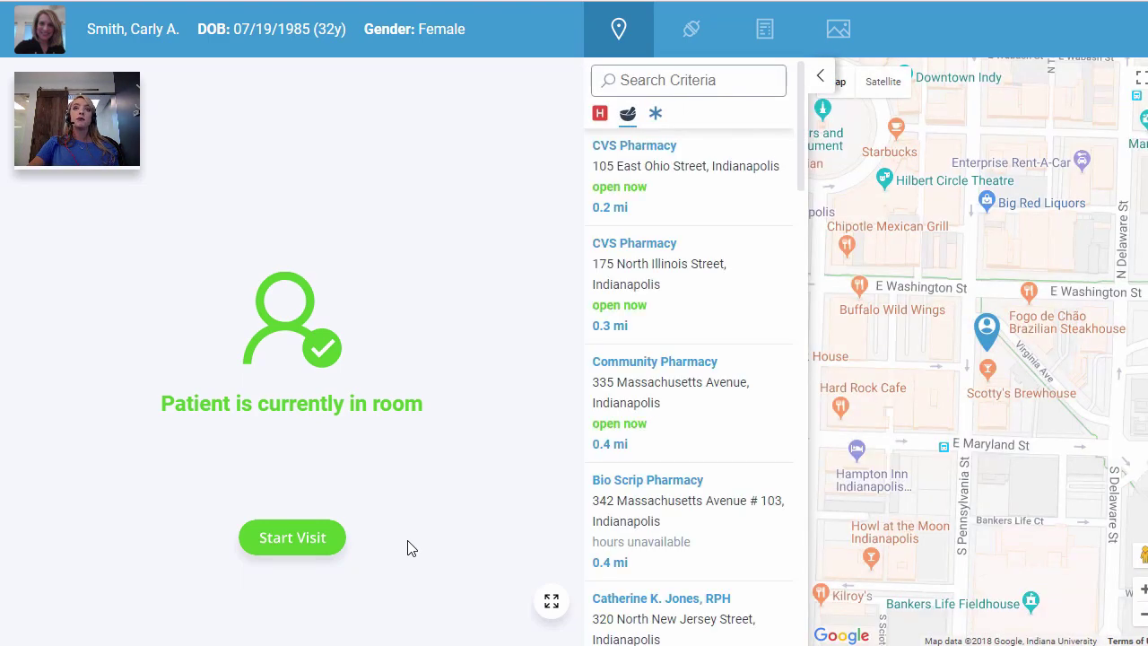
# Start the live video call with the patient waiting in the room
pyautogui.click(305, 541)
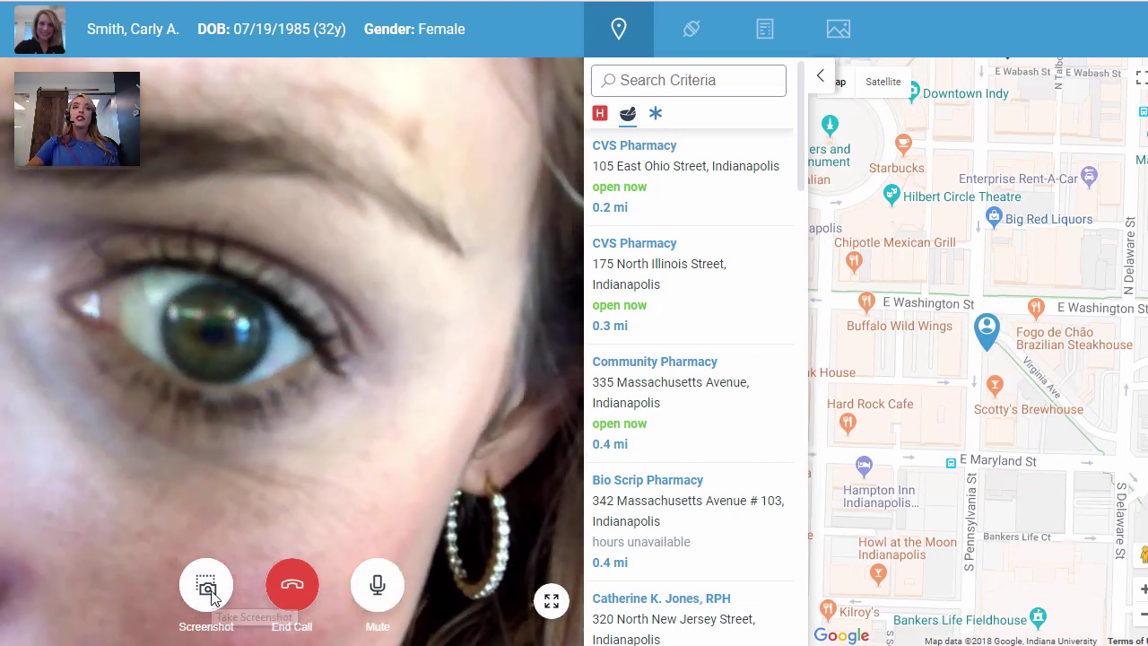
# Capture and save a screenshot of the patient's eye, then show the nearby pharmacies list
pyautogui.click(208, 589)
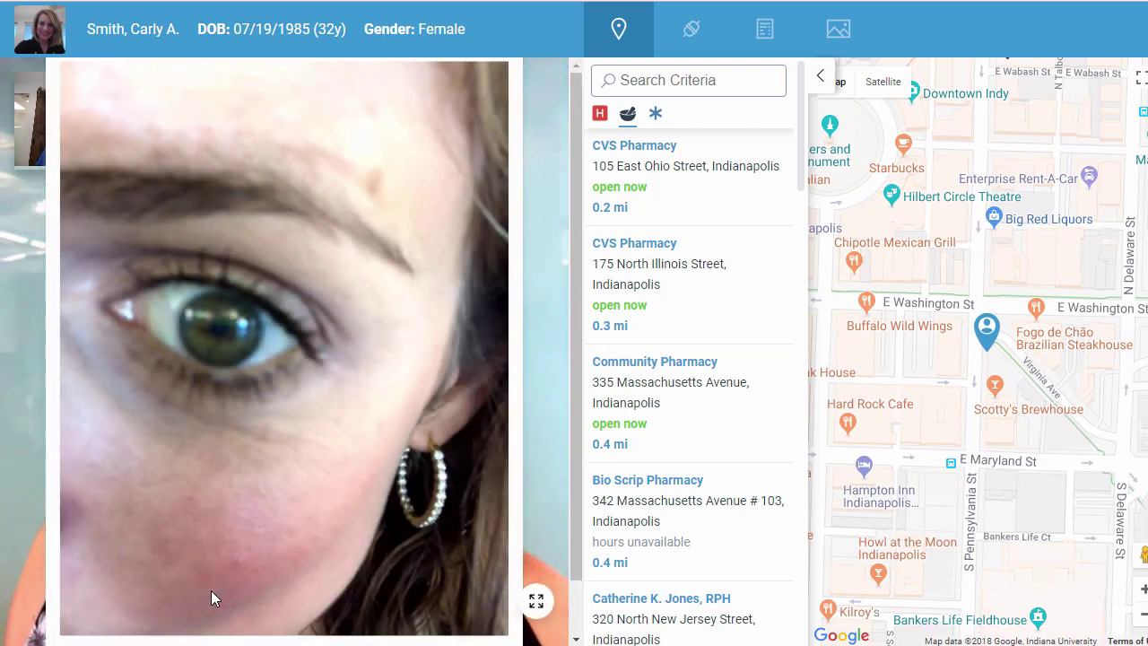
pyautogui.scroll(-2, 218, 468)
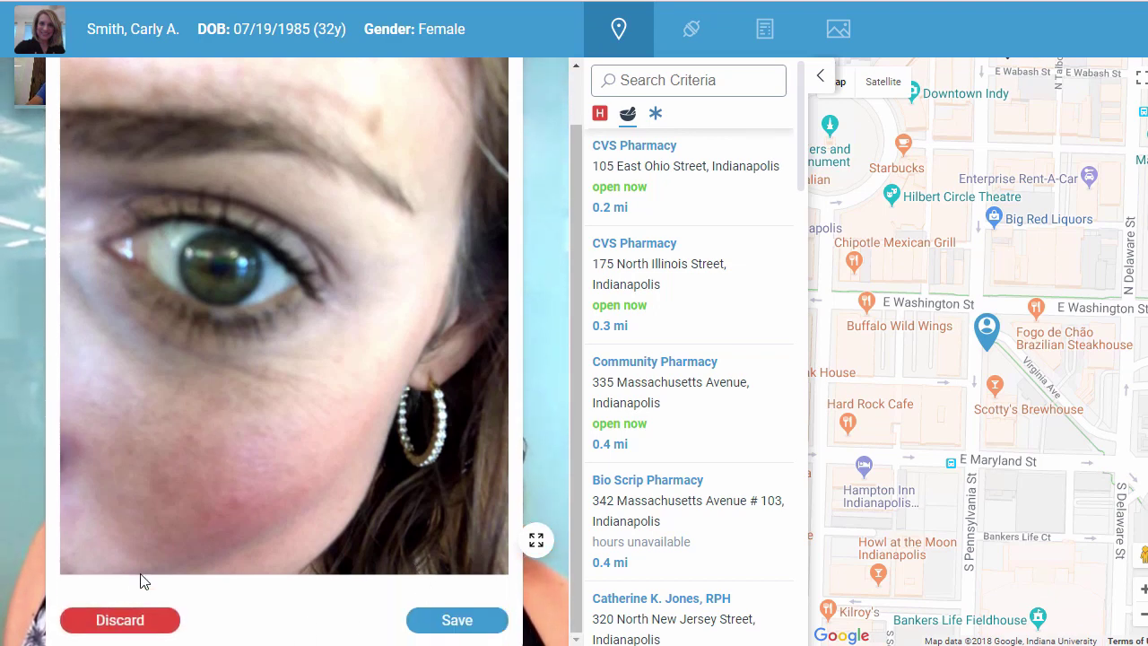
pyautogui.click(436, 619)
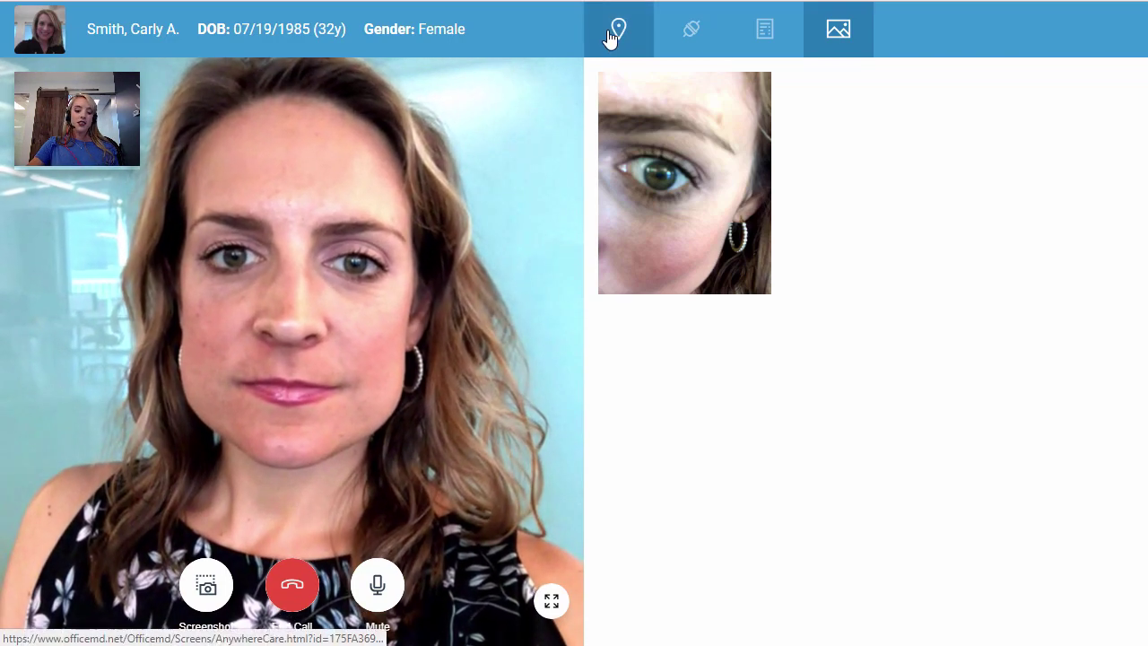
pyautogui.click(610, 36)
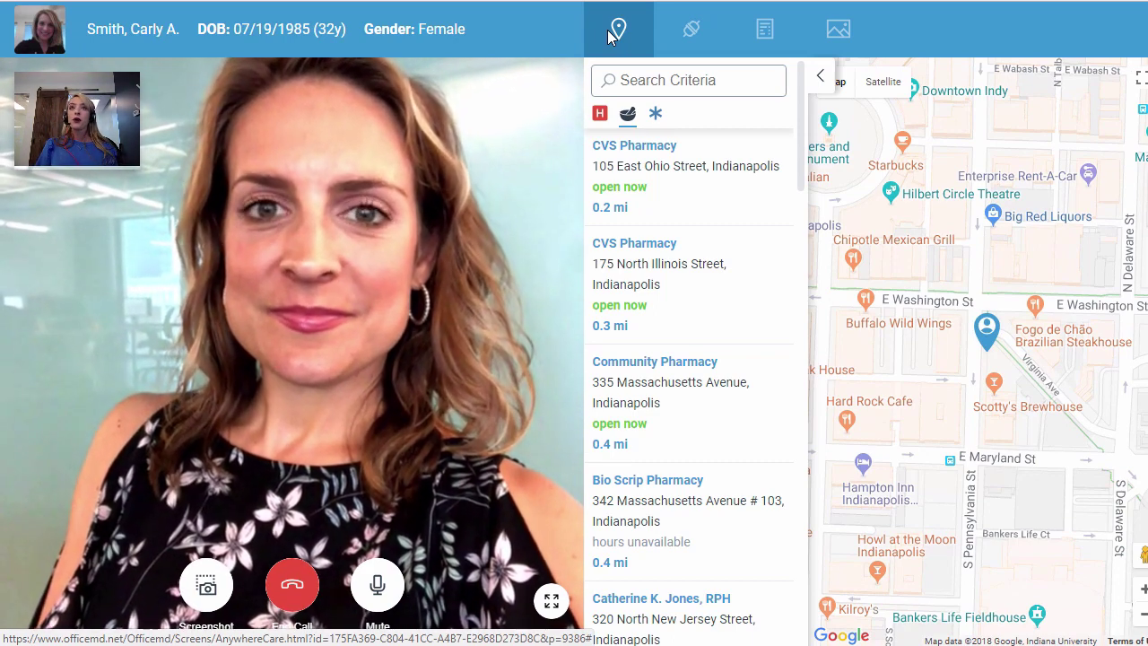
# Send the East Ohio Street CVS Pharmacy location to the patient and close its details card
pyautogui.click(695, 202)
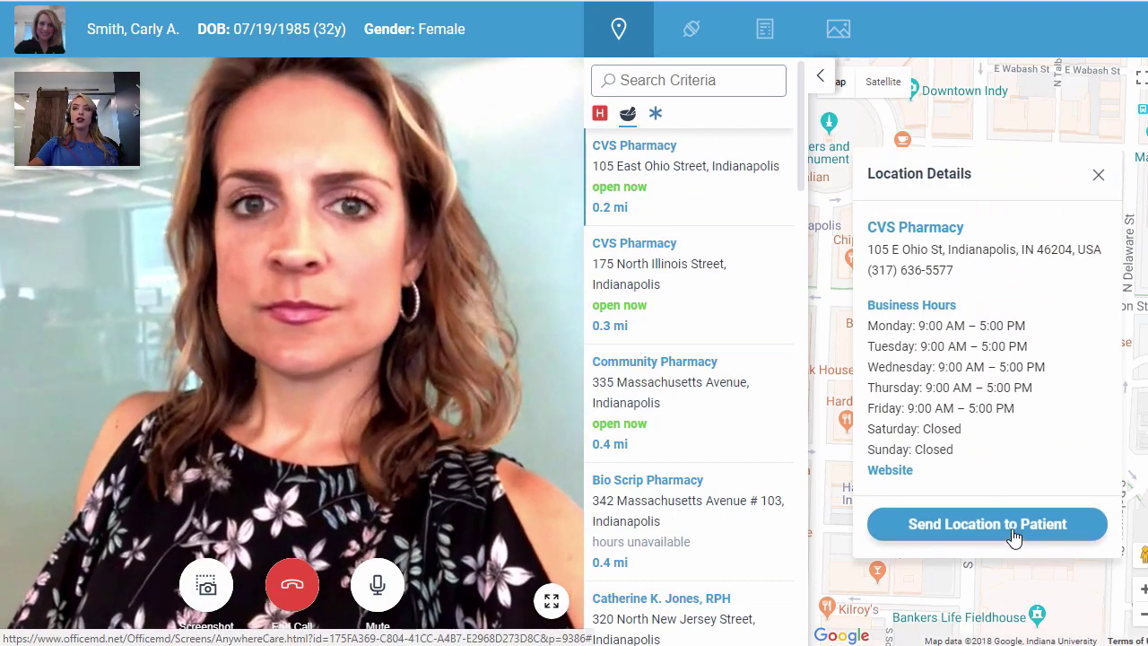
pyautogui.click(1015, 538)
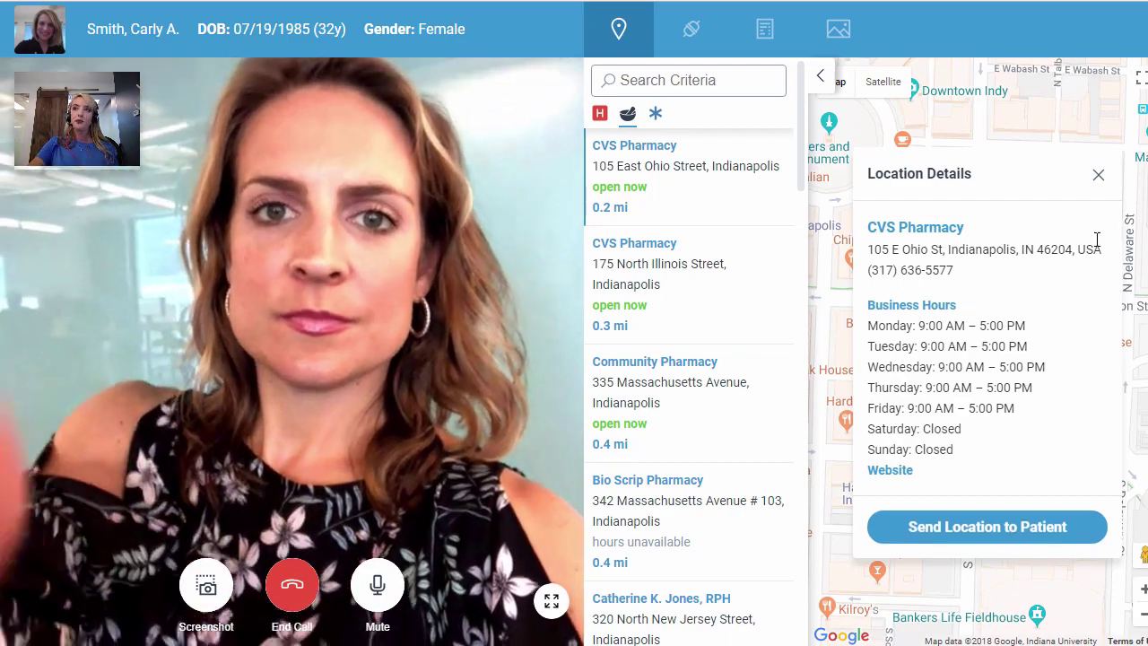
pyautogui.click(1097, 177)
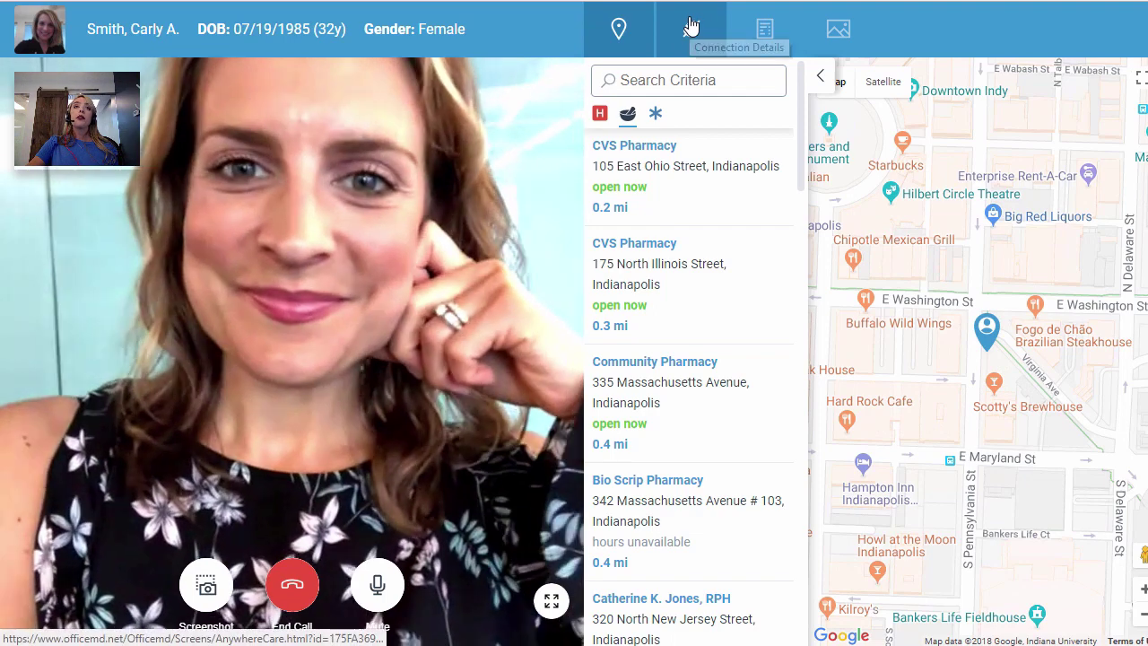
# Show the patient's Phone Details: battery, device, operating system and granted permissions
pyautogui.click(691, 27)
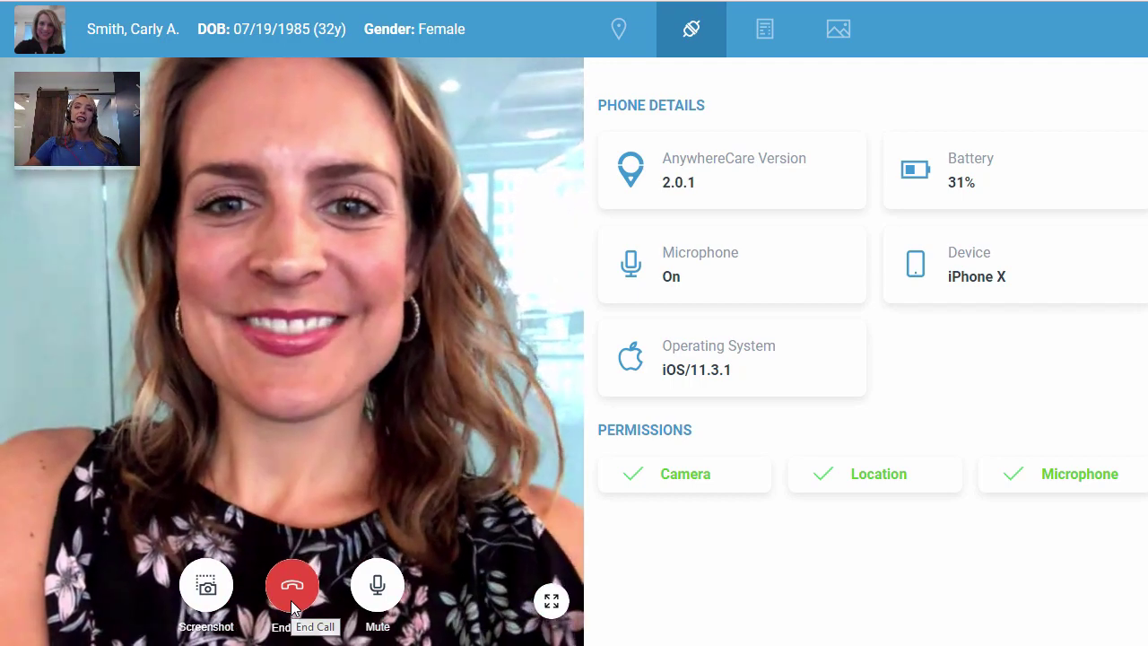
# End the call, write the patient's post-visit instructions, and complete the session from the Summary
pyautogui.click(293, 609)
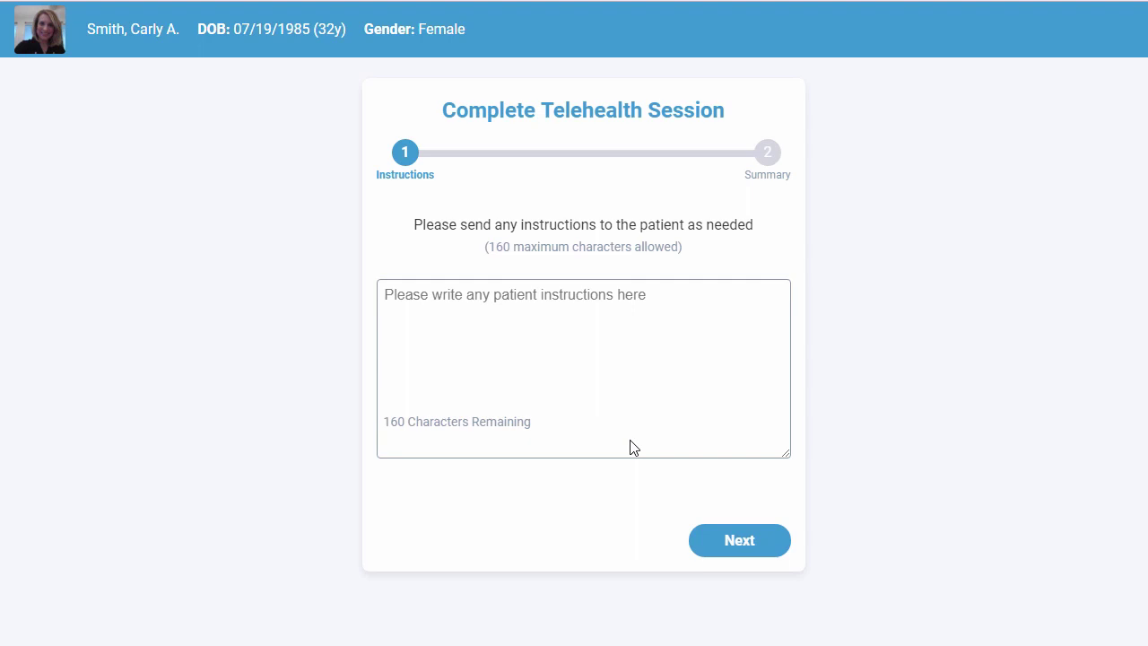
pyautogui.click(532, 291)
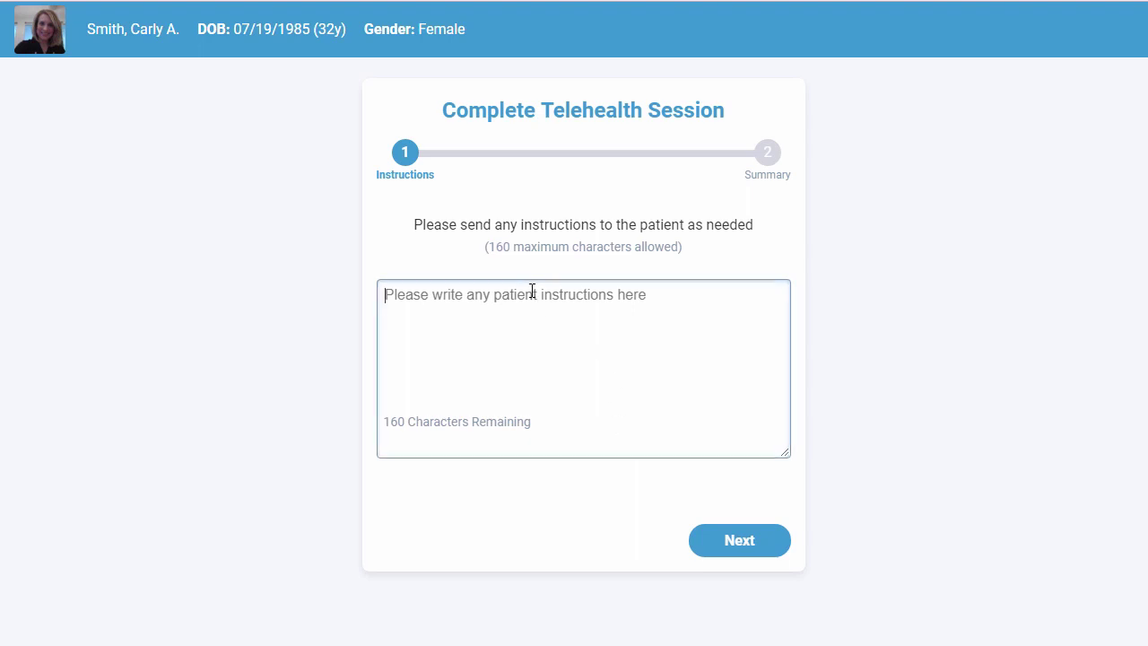
pyautogui.write('Hey Carly,')
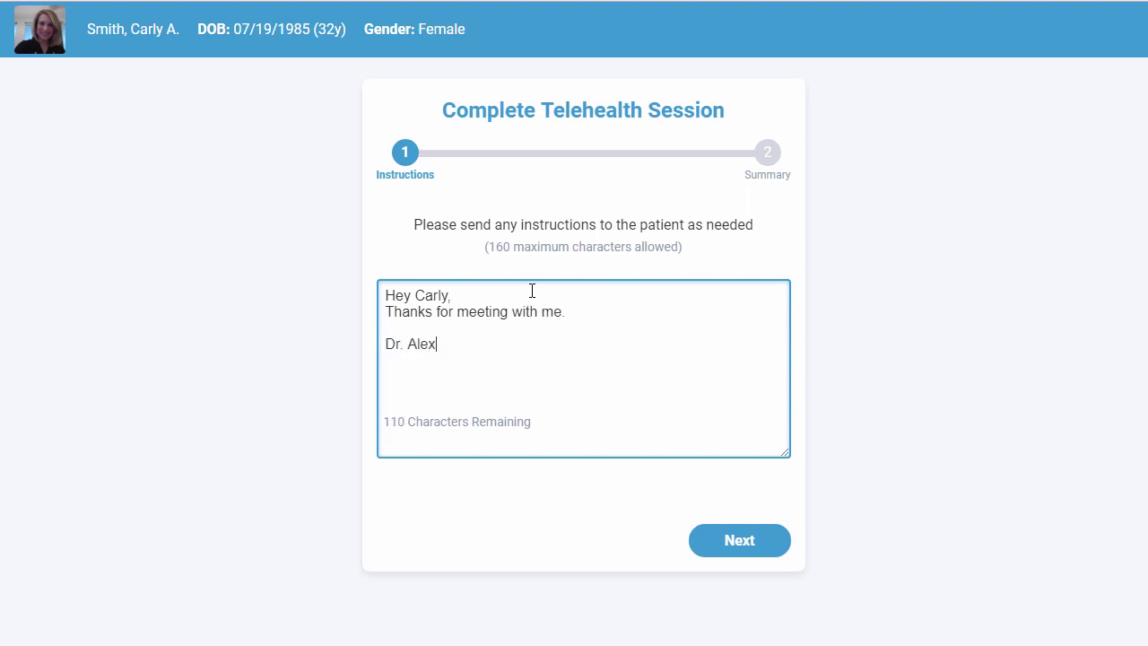
pyautogui.click(738, 544)
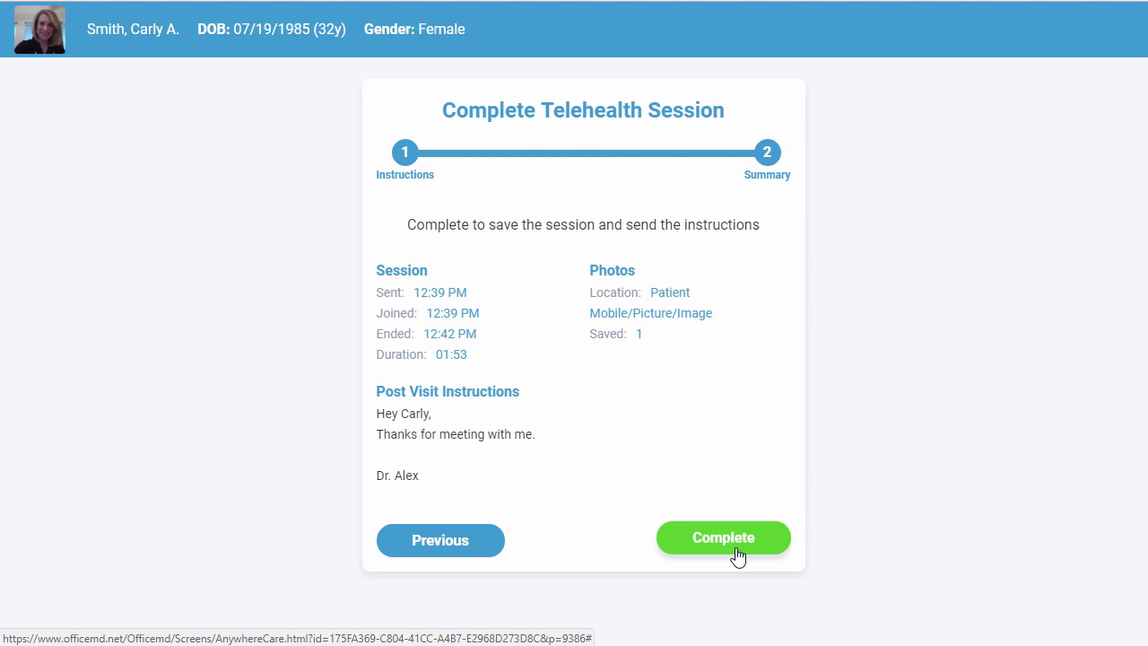
pyautogui.click(723, 538)
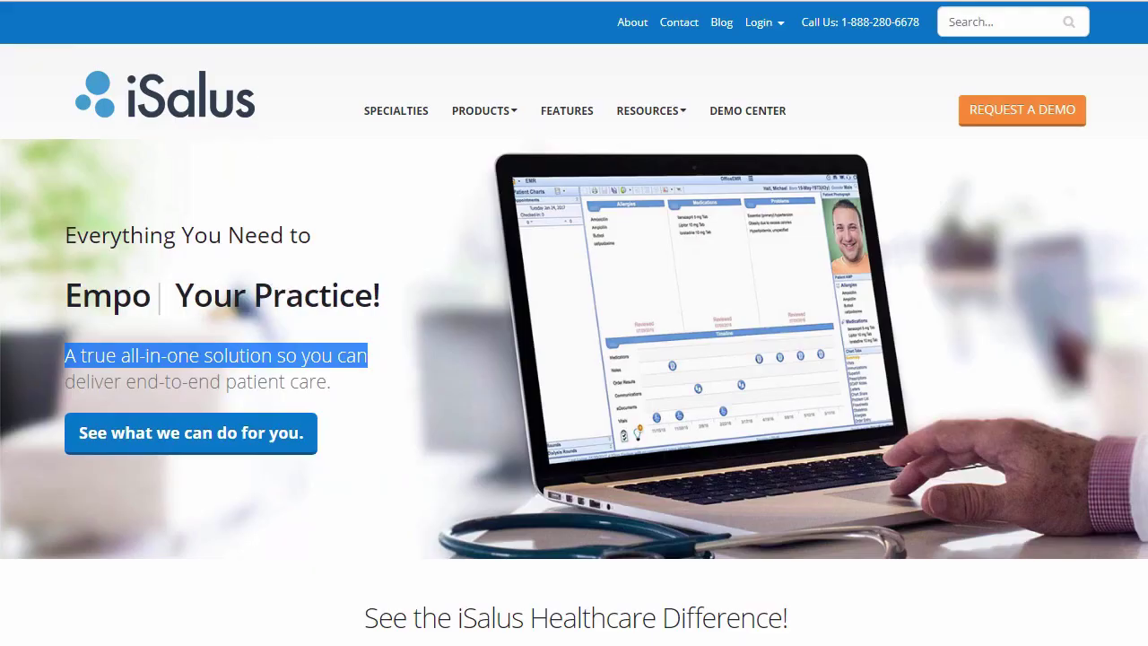
# Switch back to the iSalus patient chart window through Task View
pyautogui.press('super+Tab')
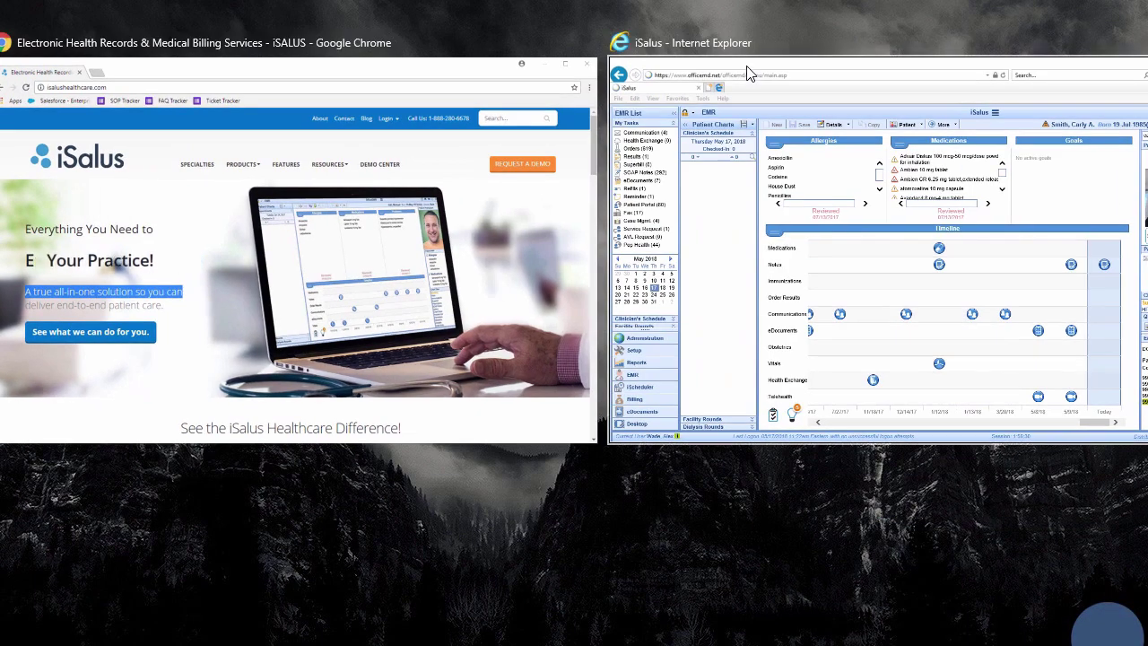
pyautogui.click(745, 72)
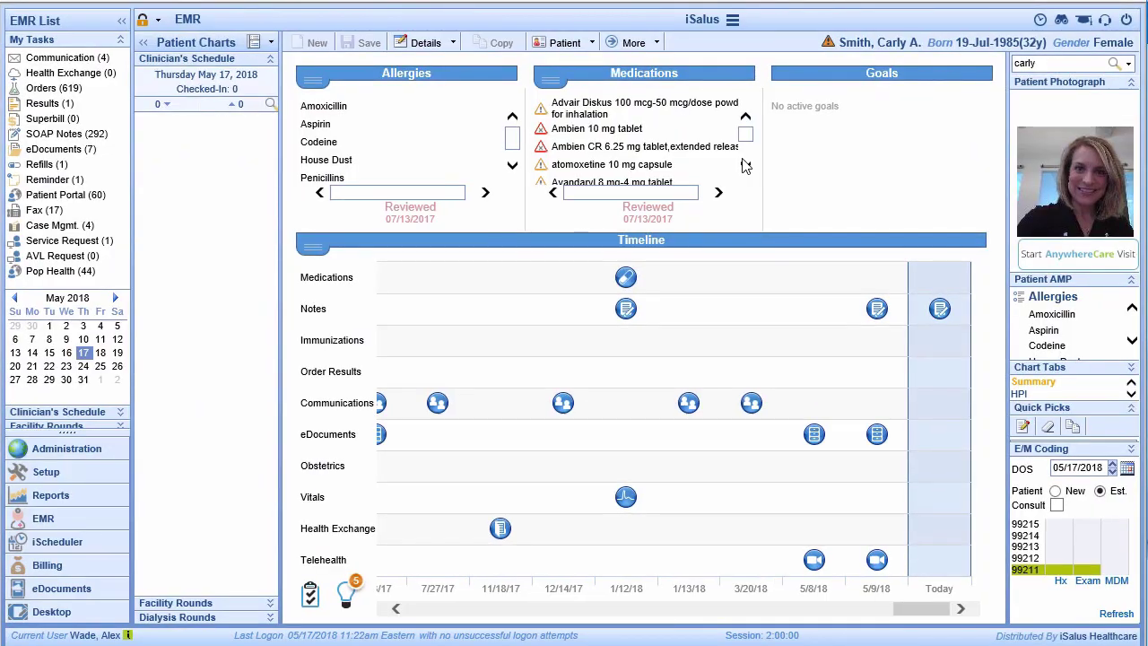
# Refresh the chart timeline to show today's telehealth visit, note and AnywhereCare image
pyautogui.rightClick(843, 328)
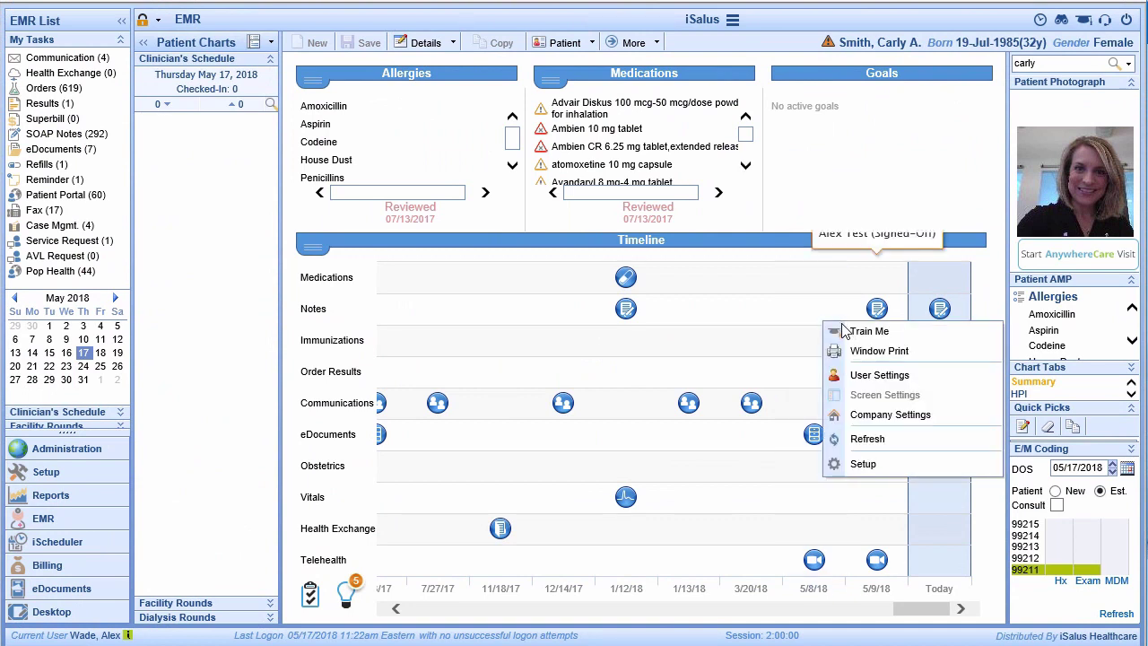
pyautogui.click(863, 440)
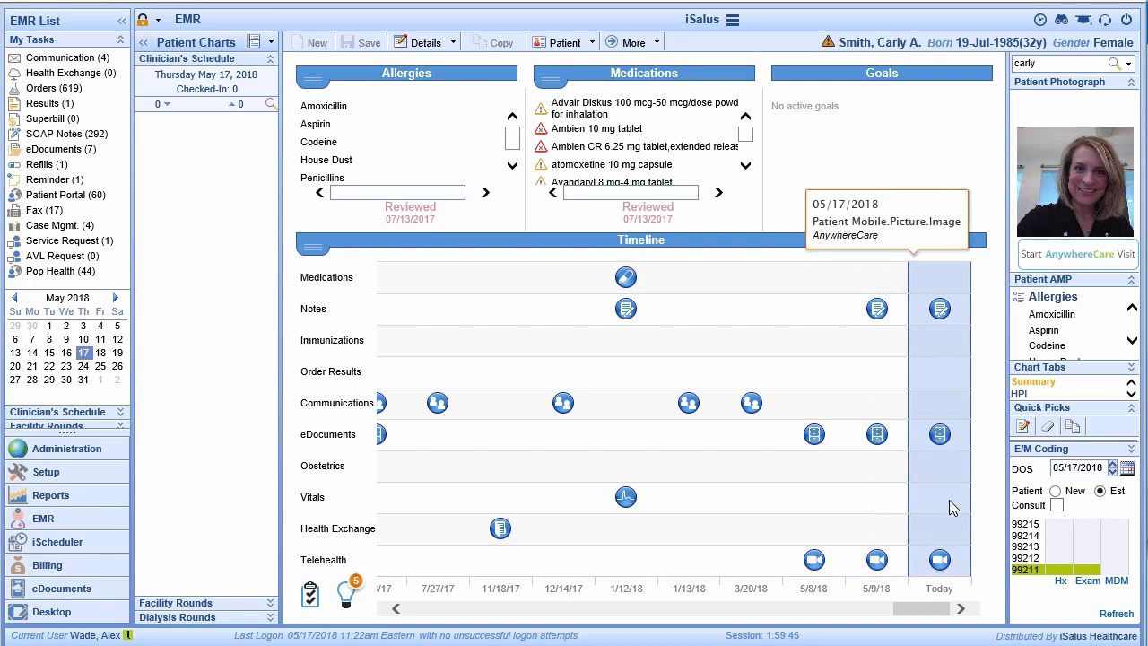
pyautogui.click(940, 560)
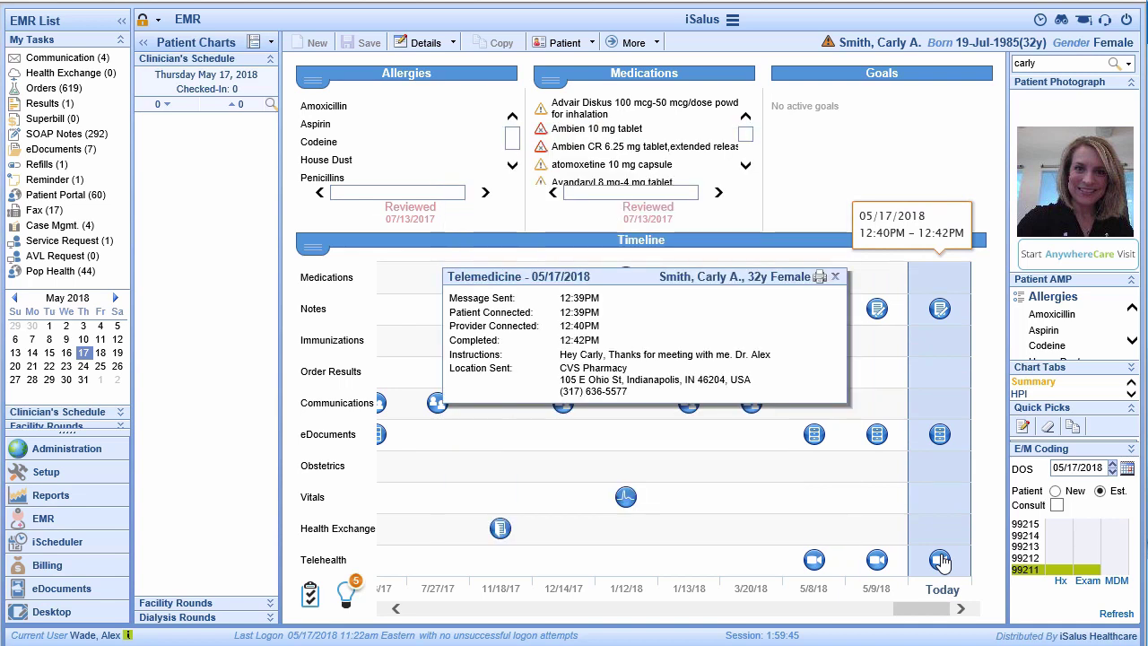
pyautogui.click(835, 279)
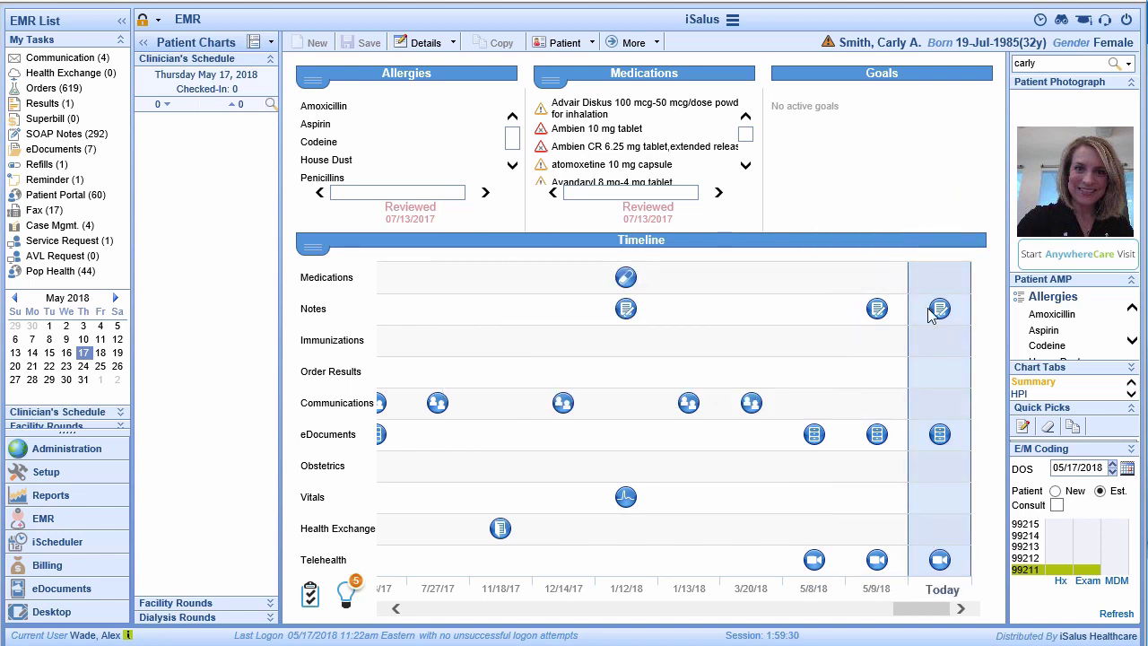
pyautogui.moveTo(940, 436)
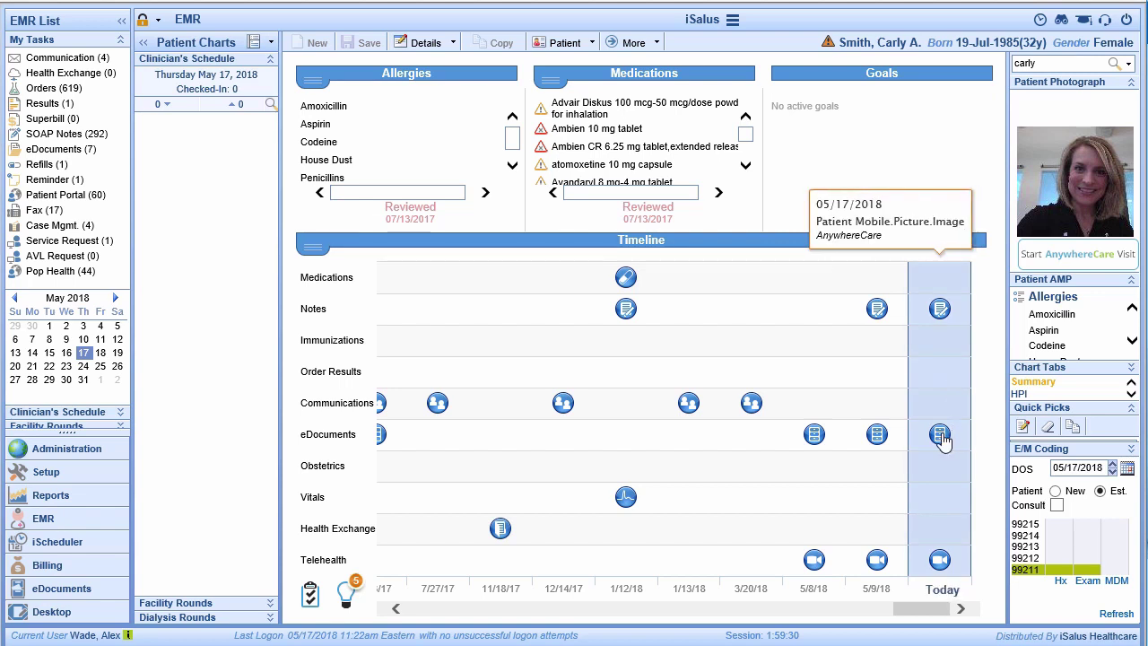
pyautogui.click(941, 436)
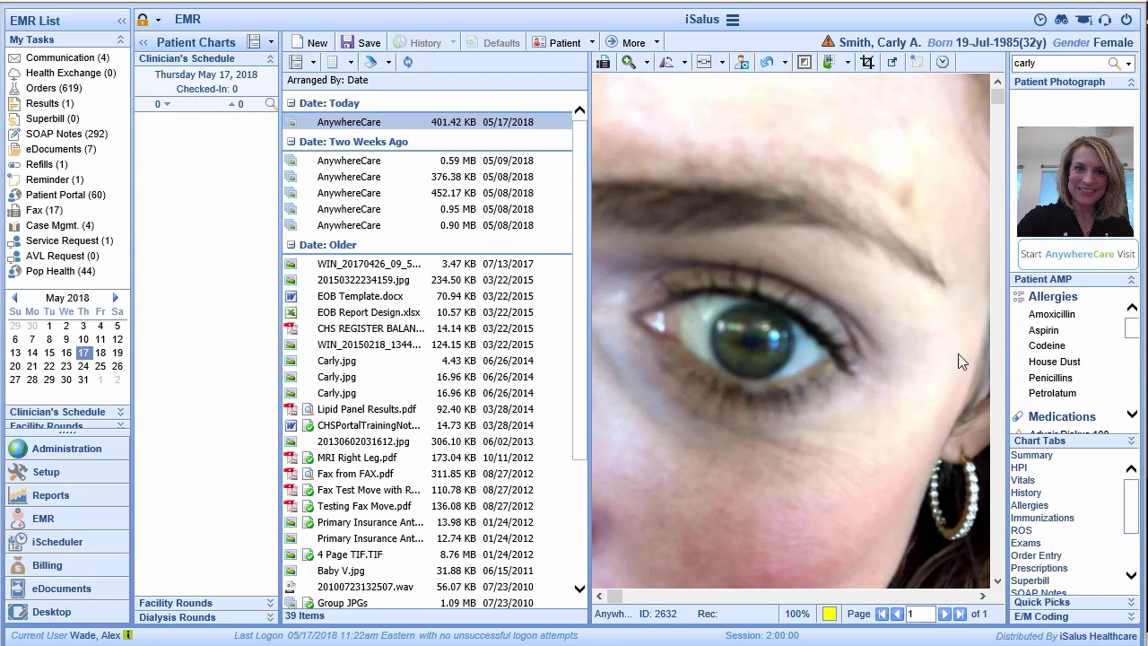
# Scroll the patient's 39 eDocuments to view today's 401.42 KB AnywhereCare eye image
pyautogui.scroll(-1, 1060, 565)
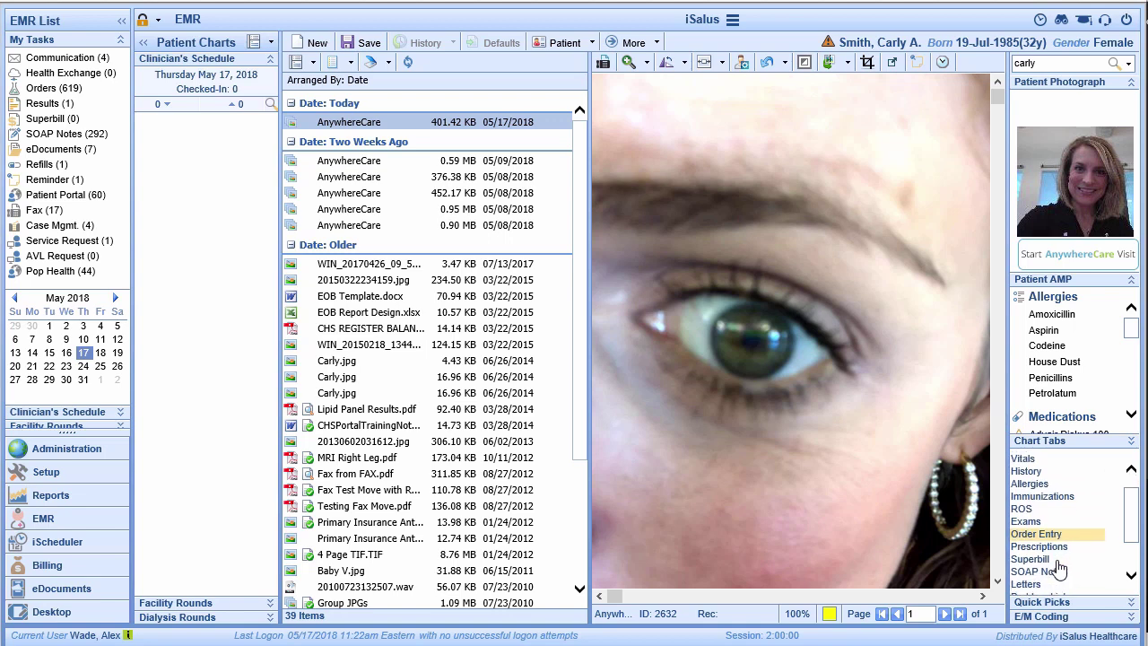
# Open today's Telemedicine SOAP note, enter the provider's PIN and save it
pyautogui.click(1039, 572)
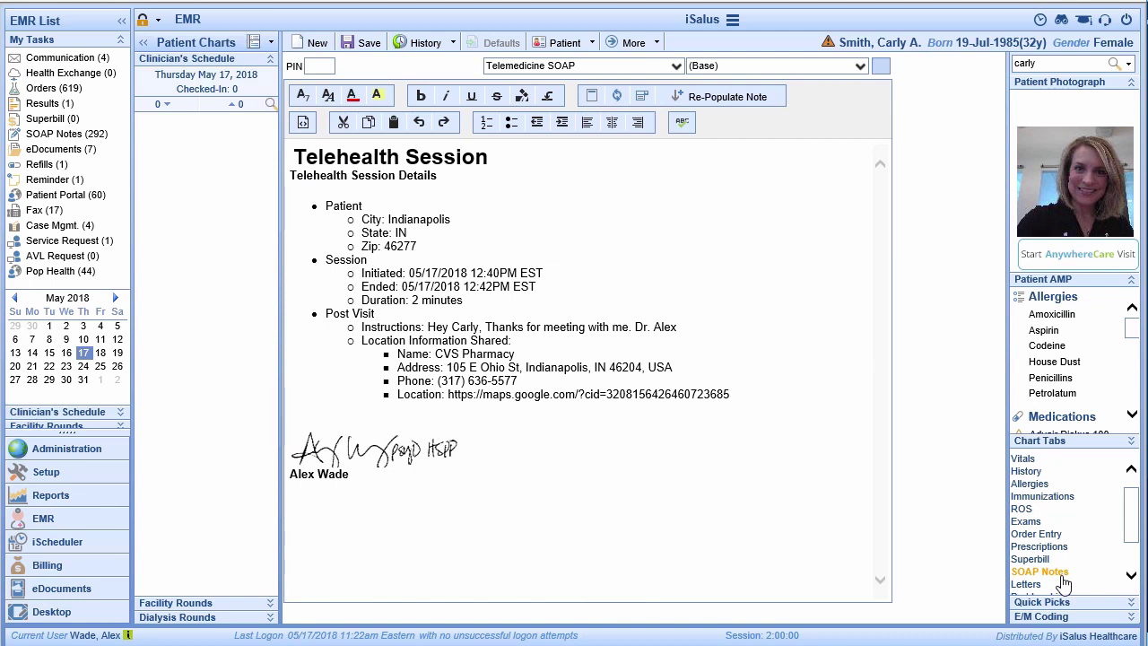
pyautogui.click(315, 67)
pyautogui.write('****')
pyautogui.click(360, 43)
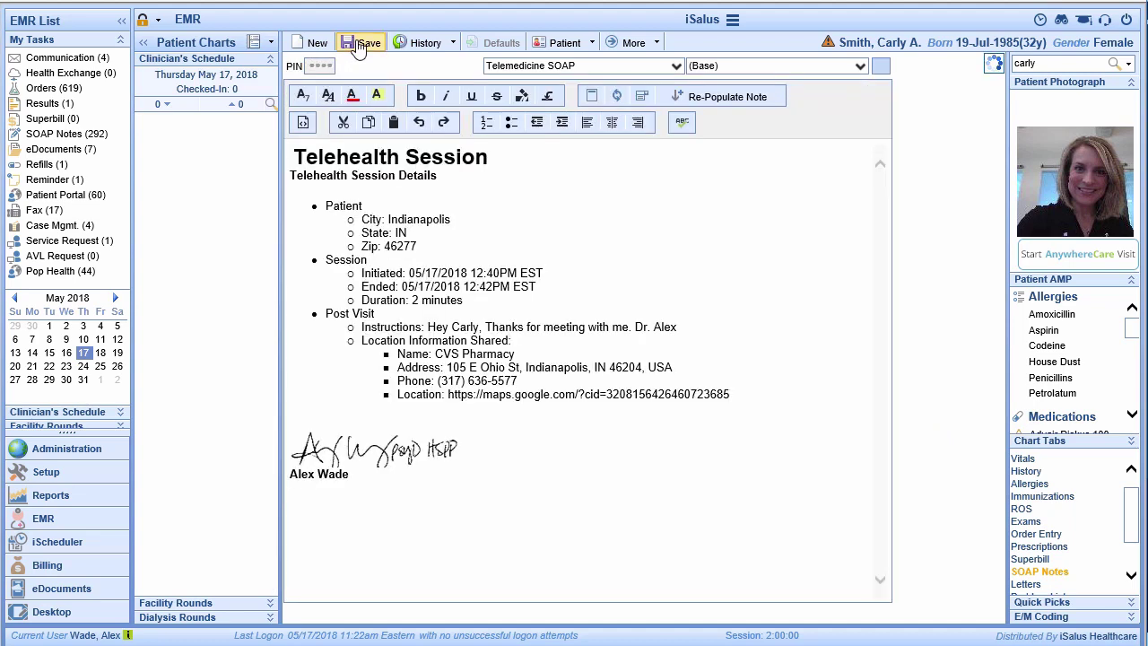